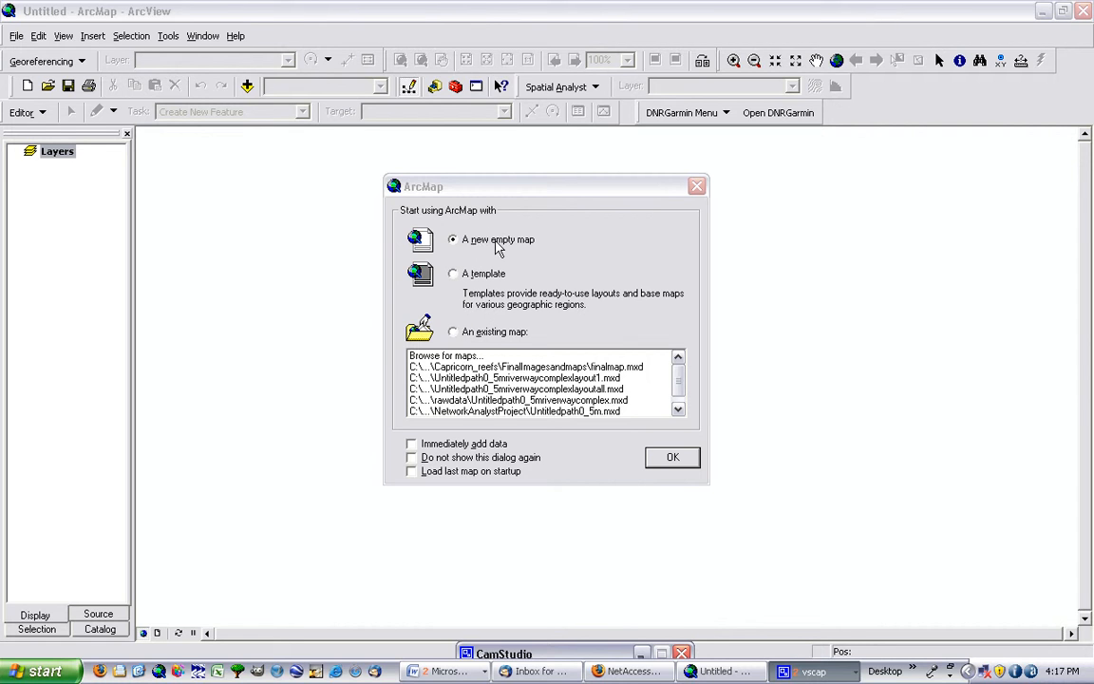
- Choose to start with an existing map and browse for a map document
left_click(485, 335)
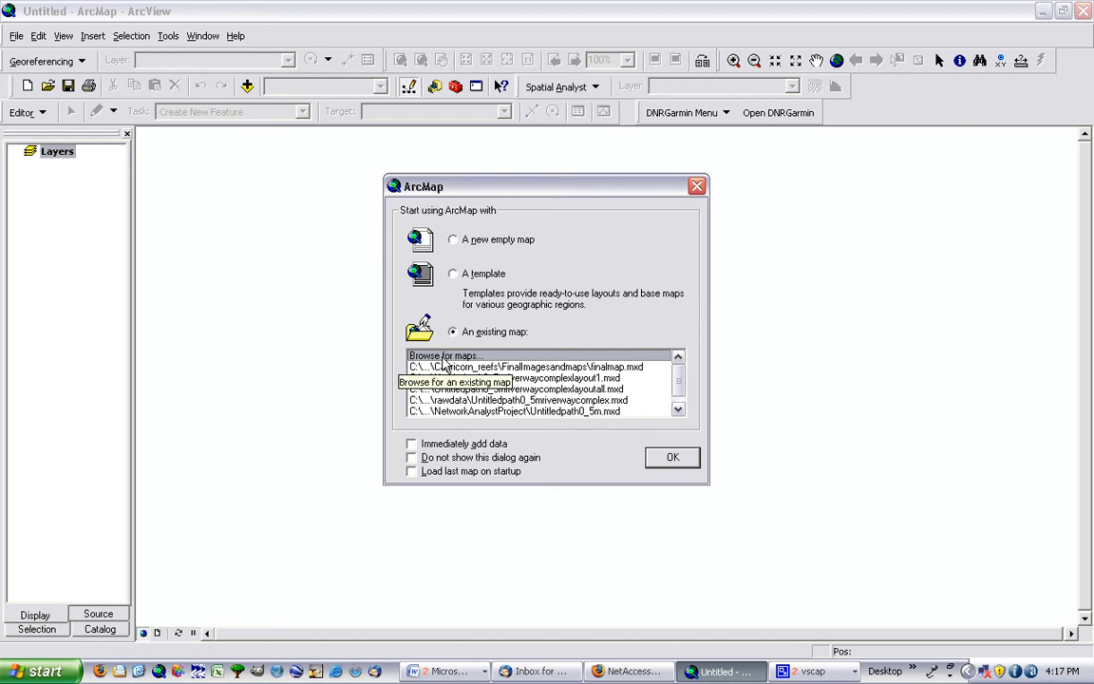
left_click(673, 458)
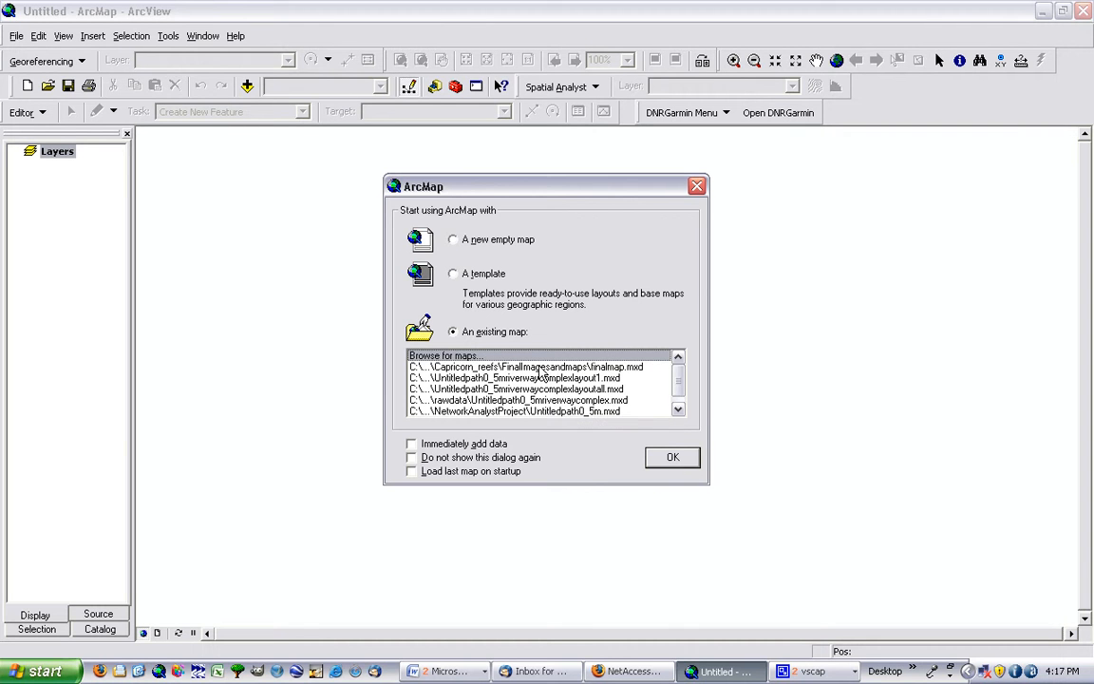
scroll(613, 361, "down", 1)
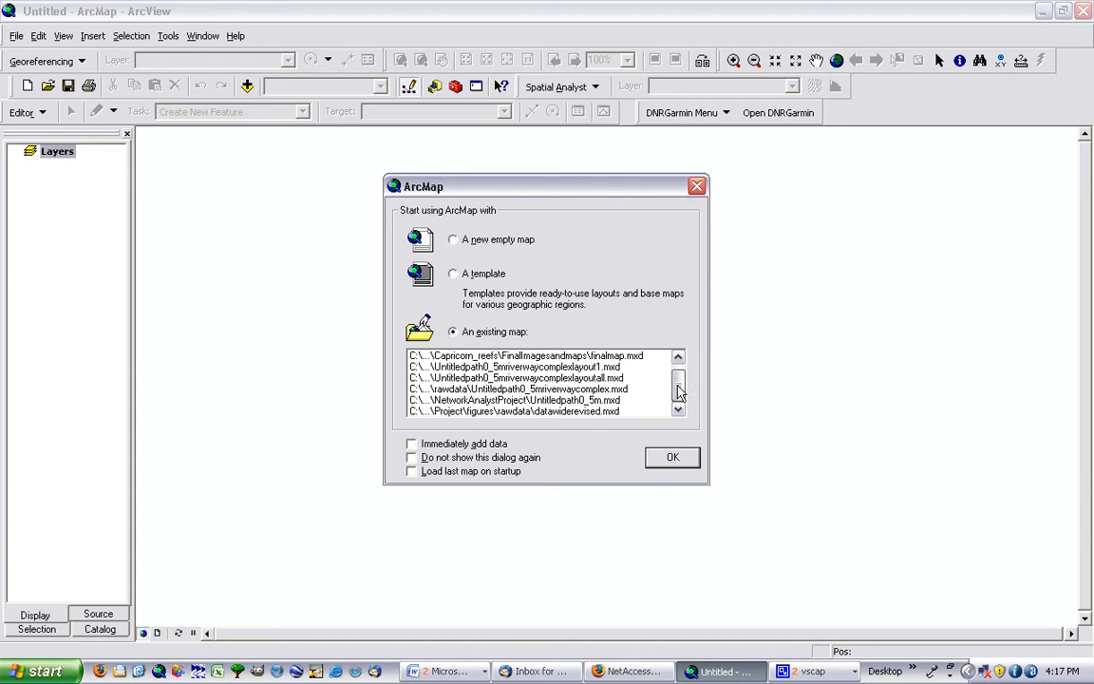
scroll(613, 361, "up", 1)
left_click(584, 368)
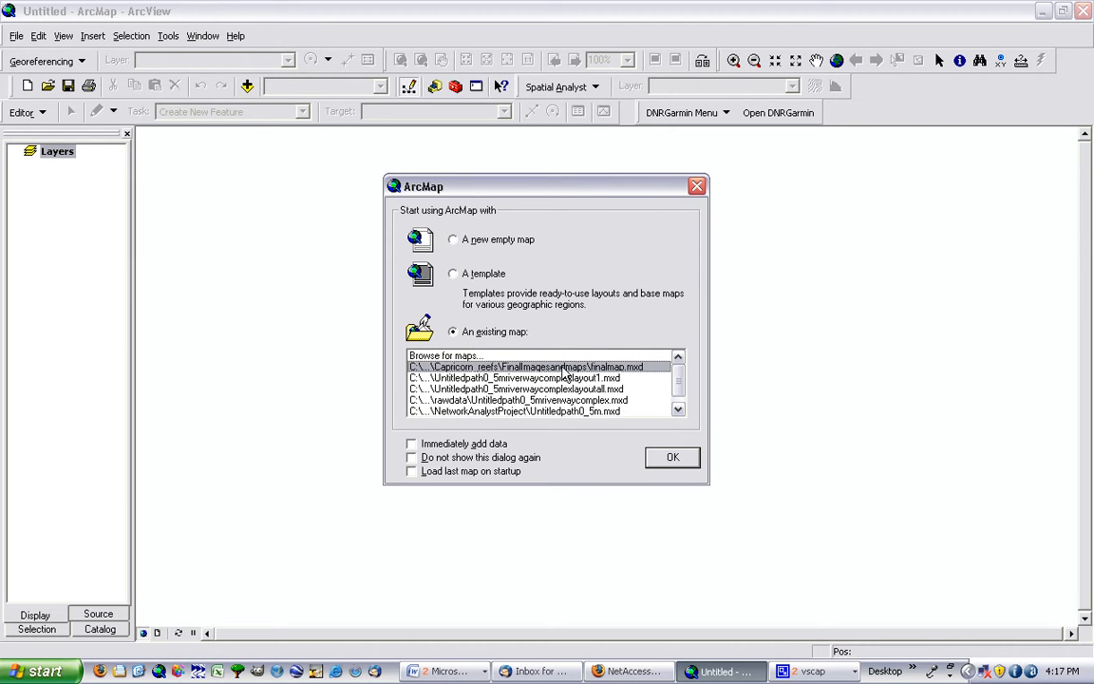
left_click(443, 358)
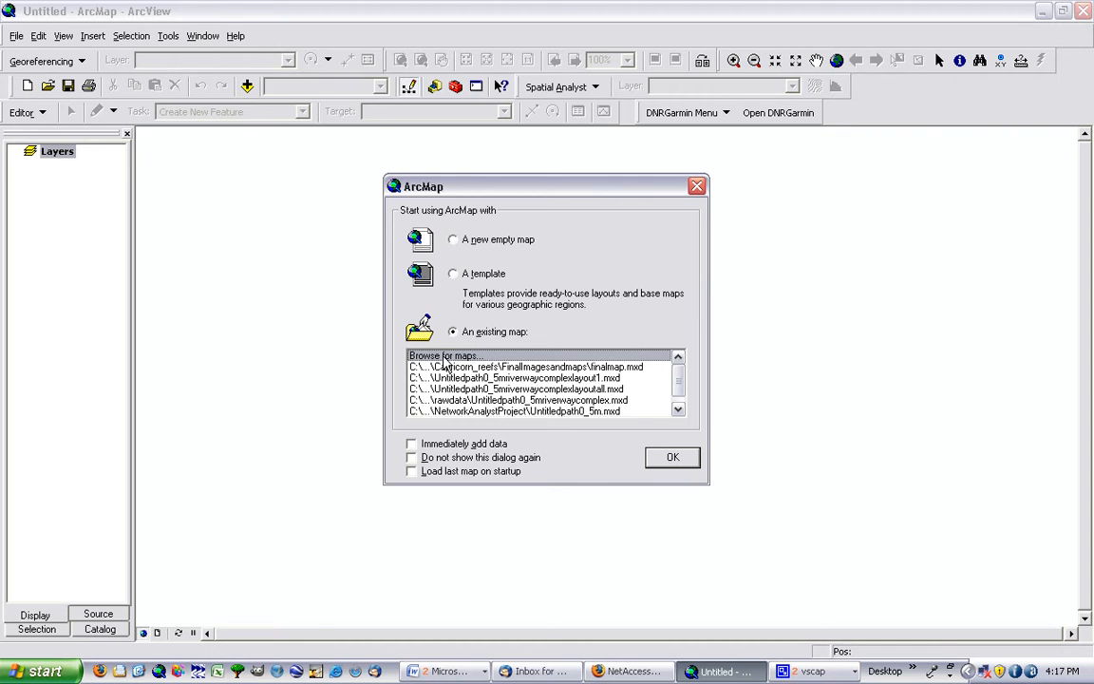
left_click(516, 368)
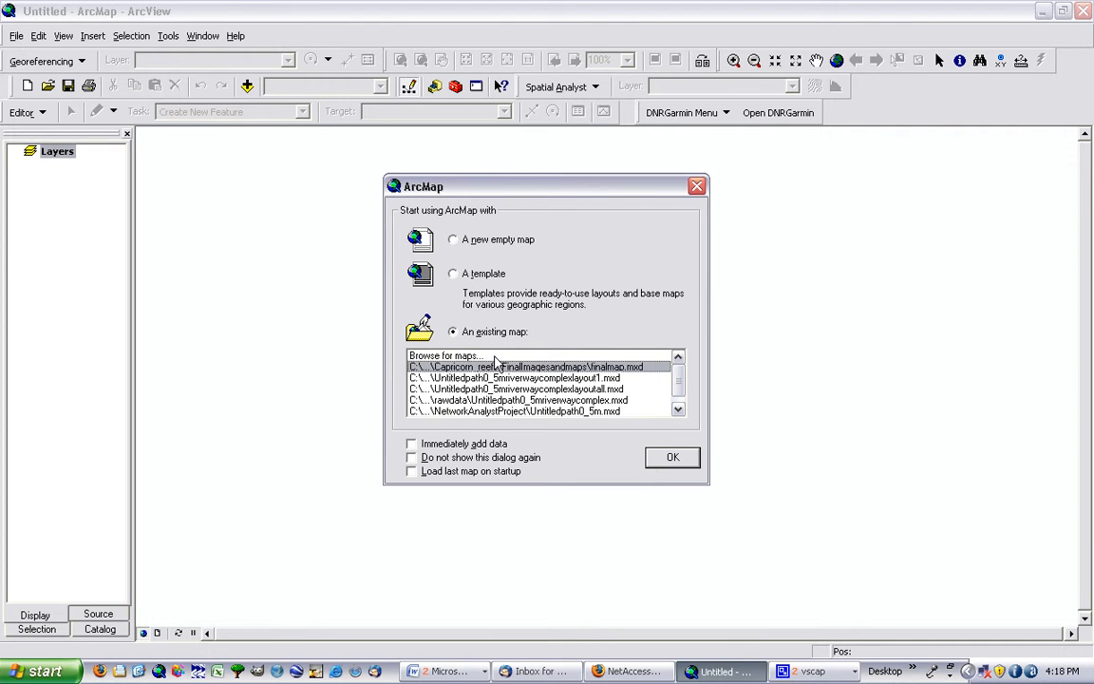
left_click(493, 356)
left_click(671, 456)
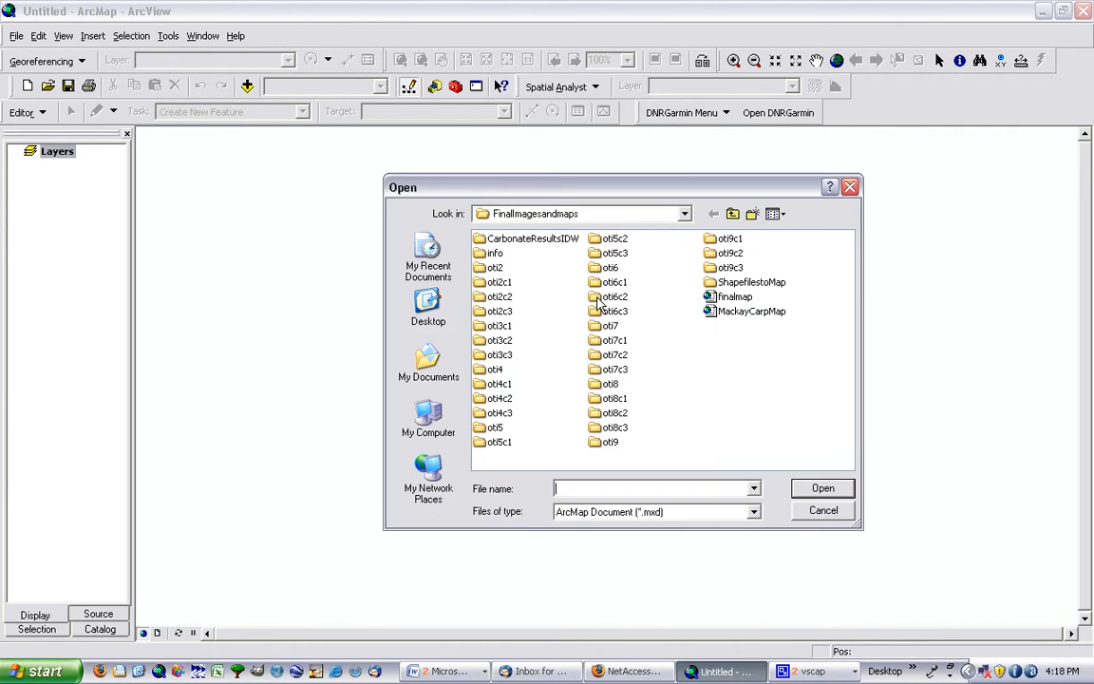
- Open the finalmap document from the Reeflab\Capricorn_reefs\FinalImagesandmaps folder in My Documents
left_click(736, 218)
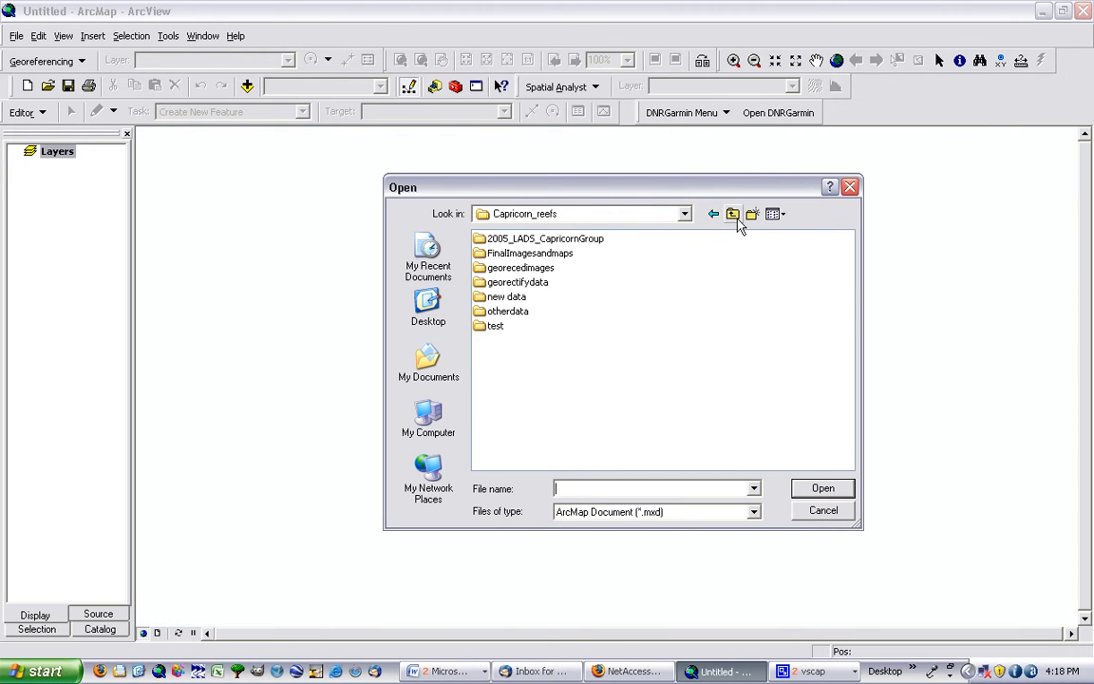
left_click(736, 218)
left_click(738, 217)
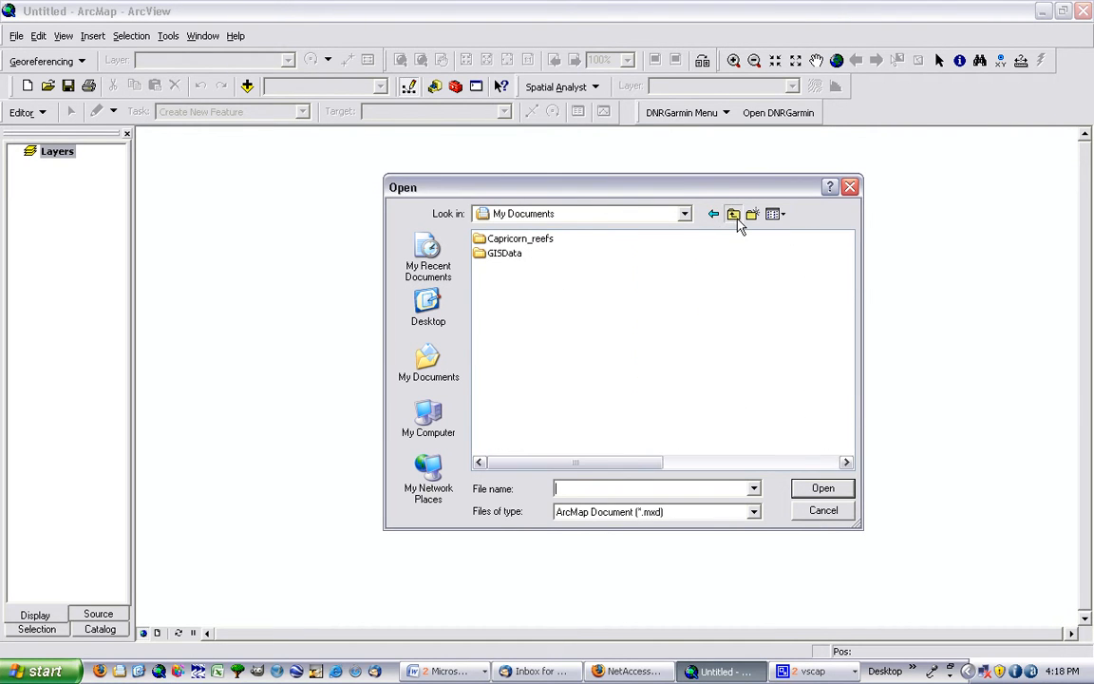
left_click_drag(621, 462, 701, 470)
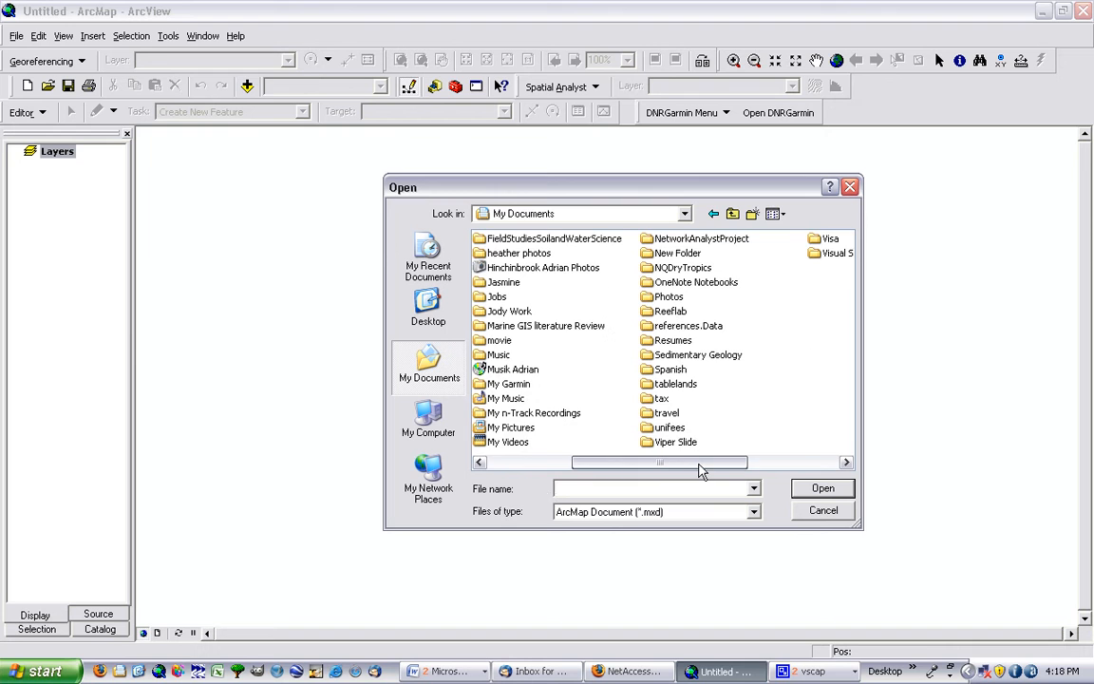
double_click(673, 313)
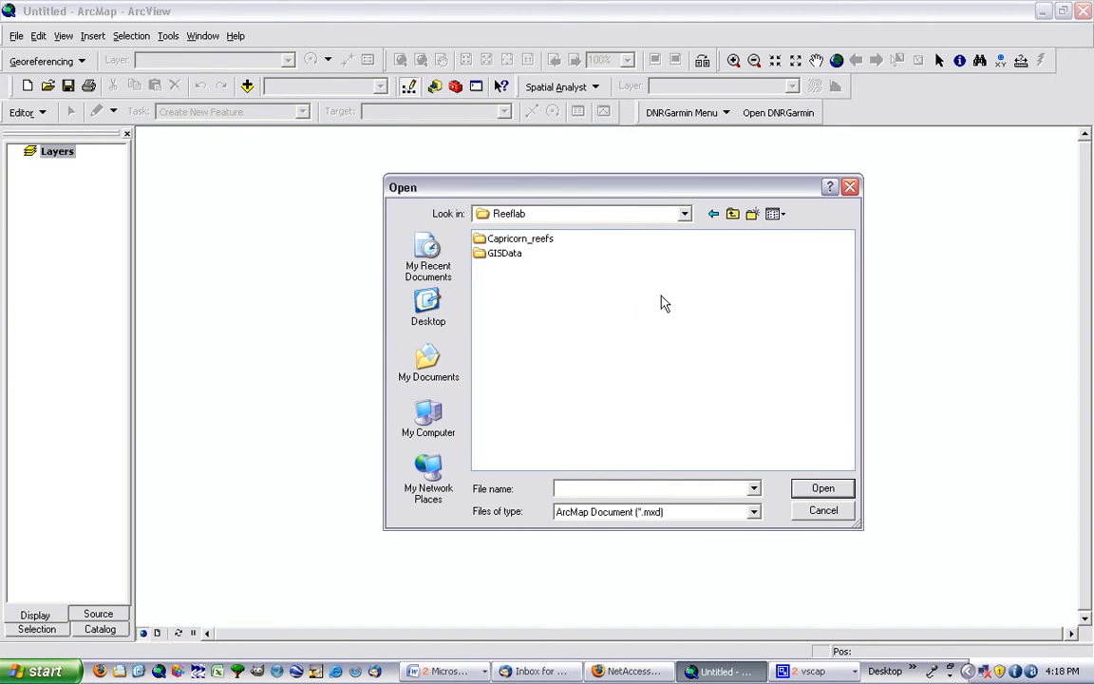
double_click(513, 241)
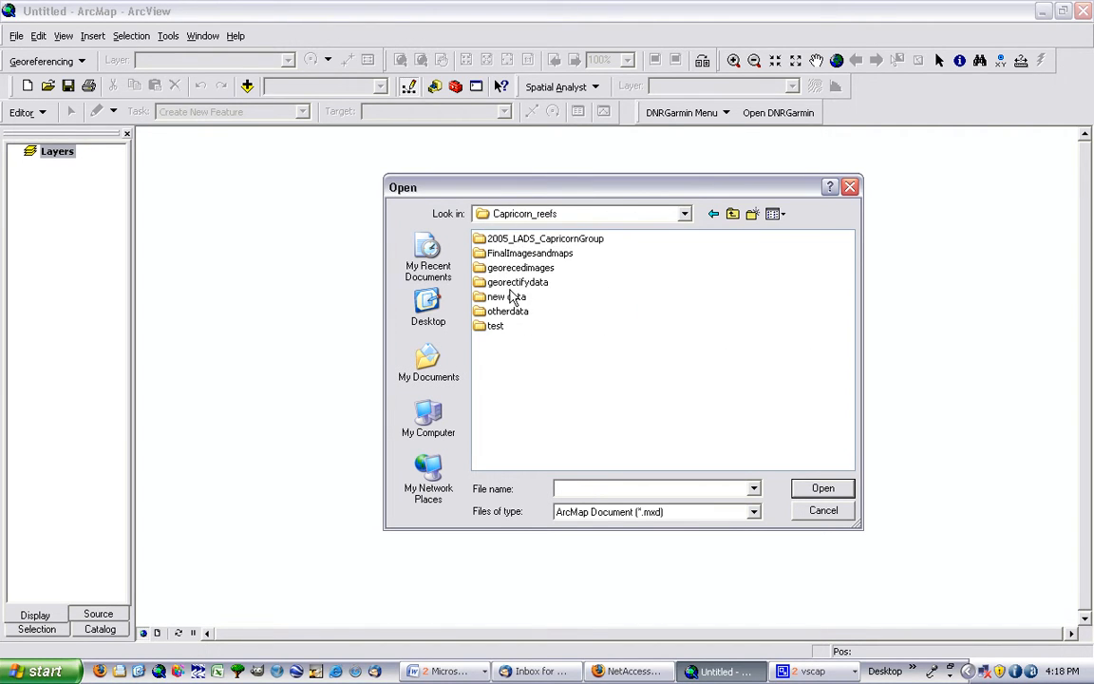
double_click(506, 252)
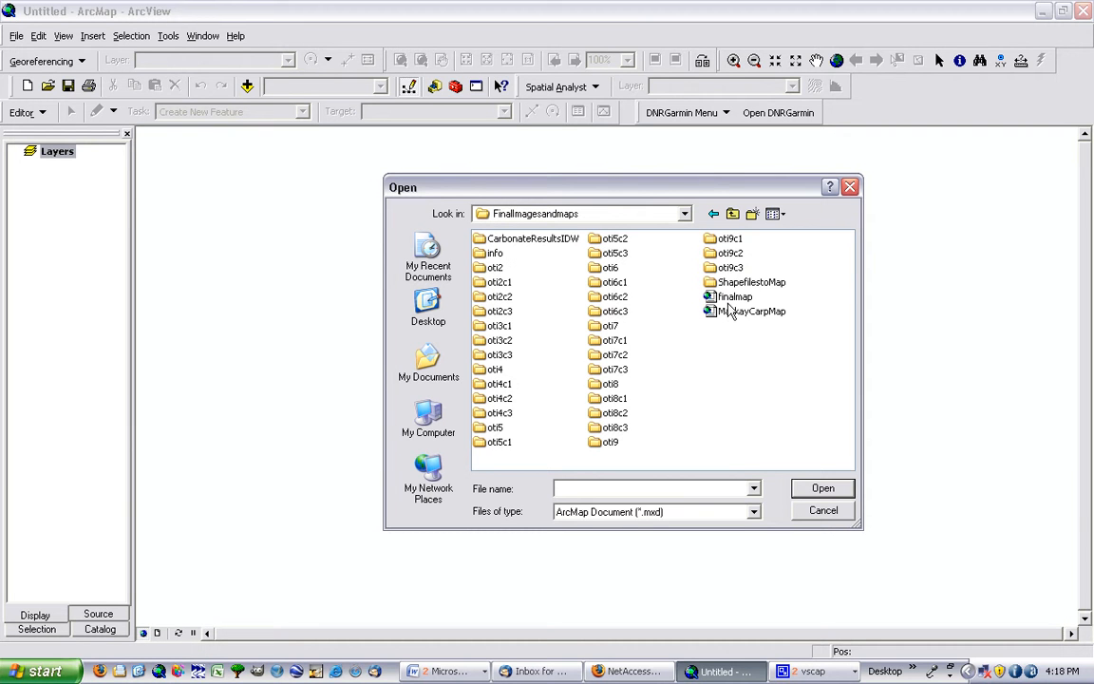
left_click(734, 302)
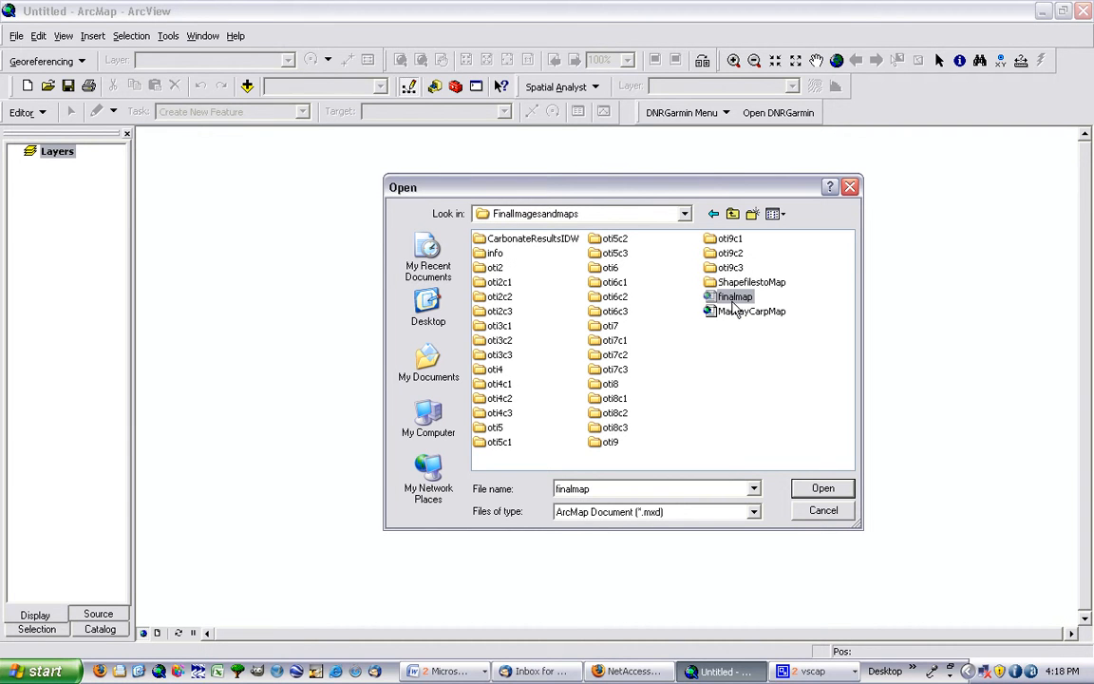
left_click(821, 489)
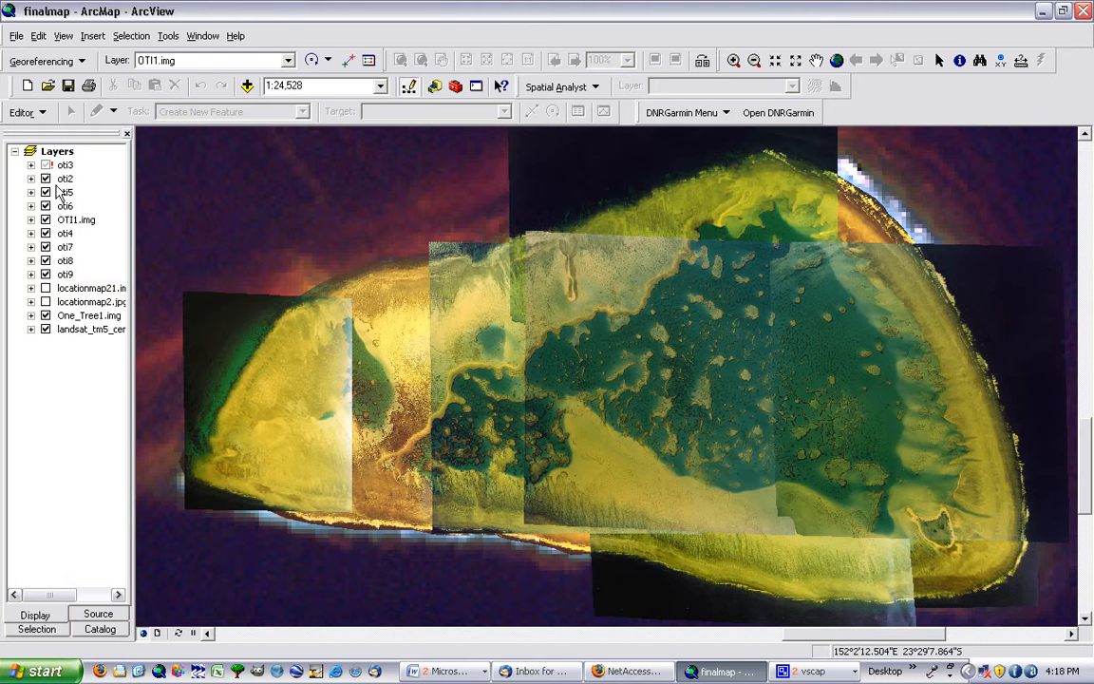
- Move the One_Tree1.img layer below the landsat_tm5_centralcapricorn.img layer and return it to its place above
left_click(60, 613)
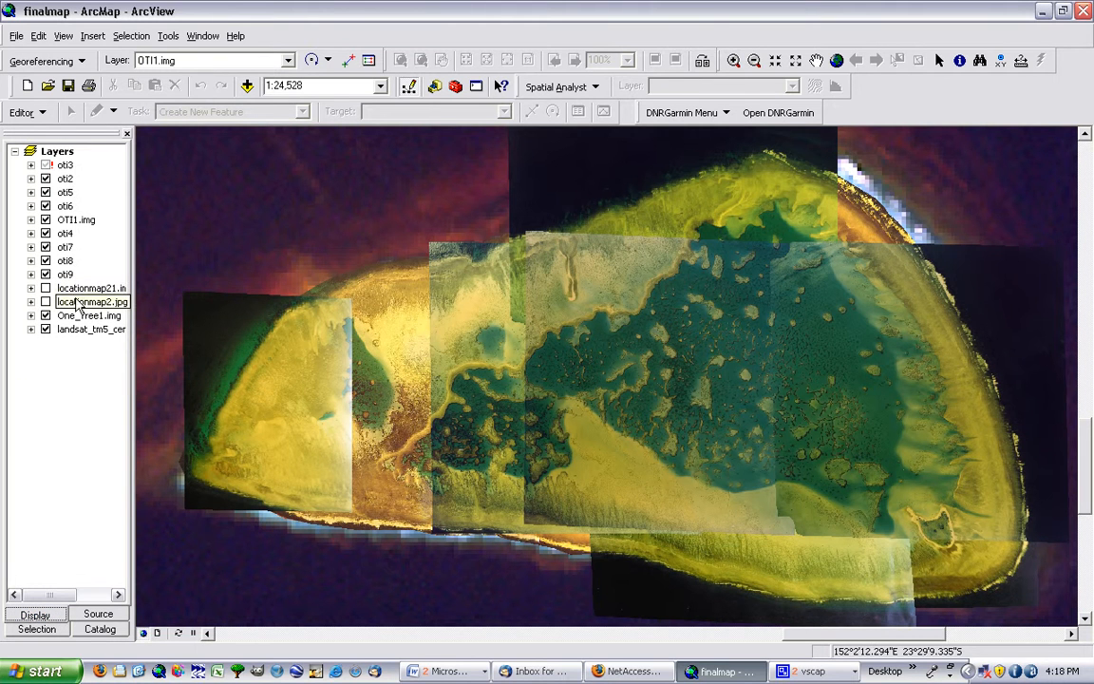
left_click_drag(76, 317, 74, 334)
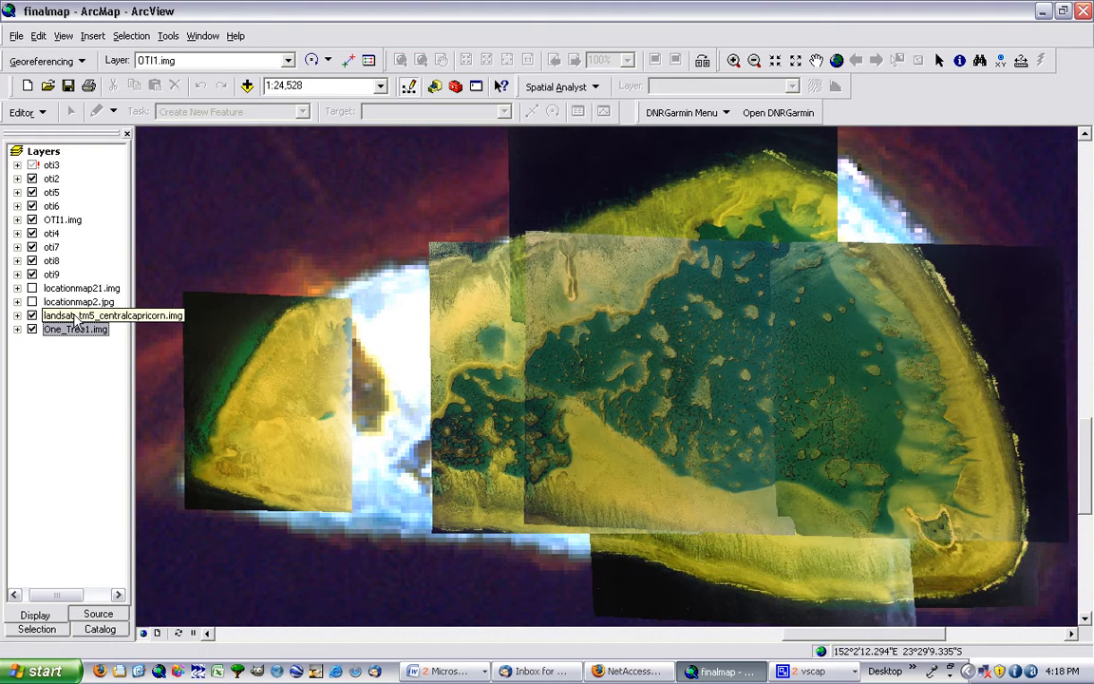
left_click_drag(73, 331, 96, 309)
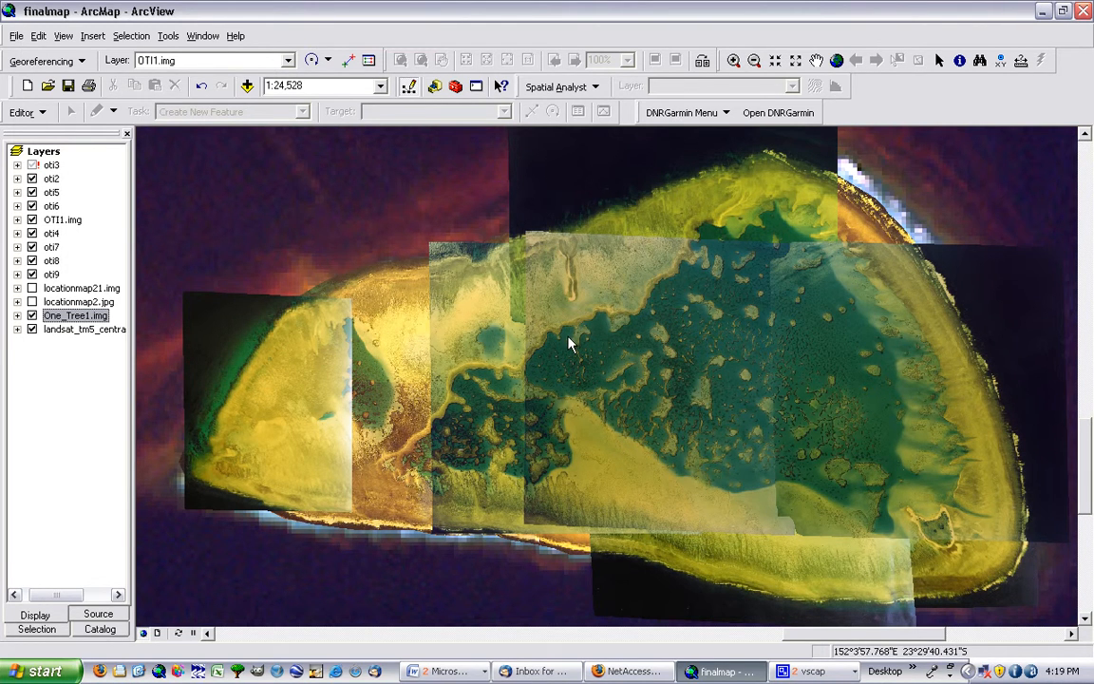
- Examine the source properties of the oti2 layer, especially its data source folder path and raster name
right_click(50, 178)
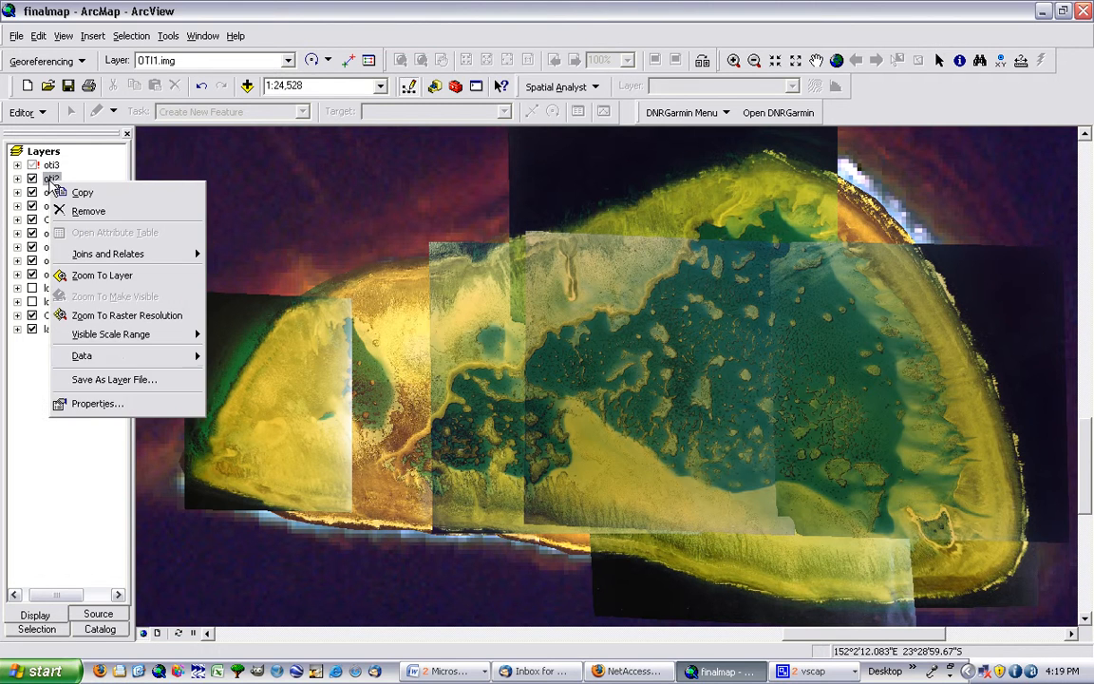
left_click(93, 404)
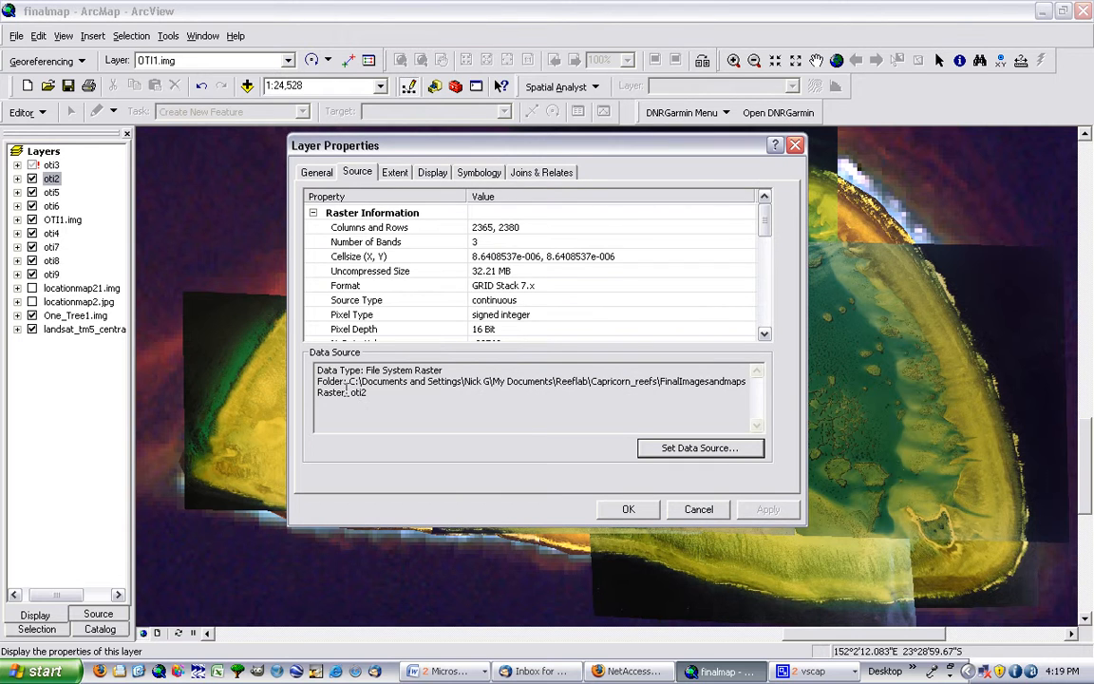
left_click(314, 174)
left_click(350, 176)
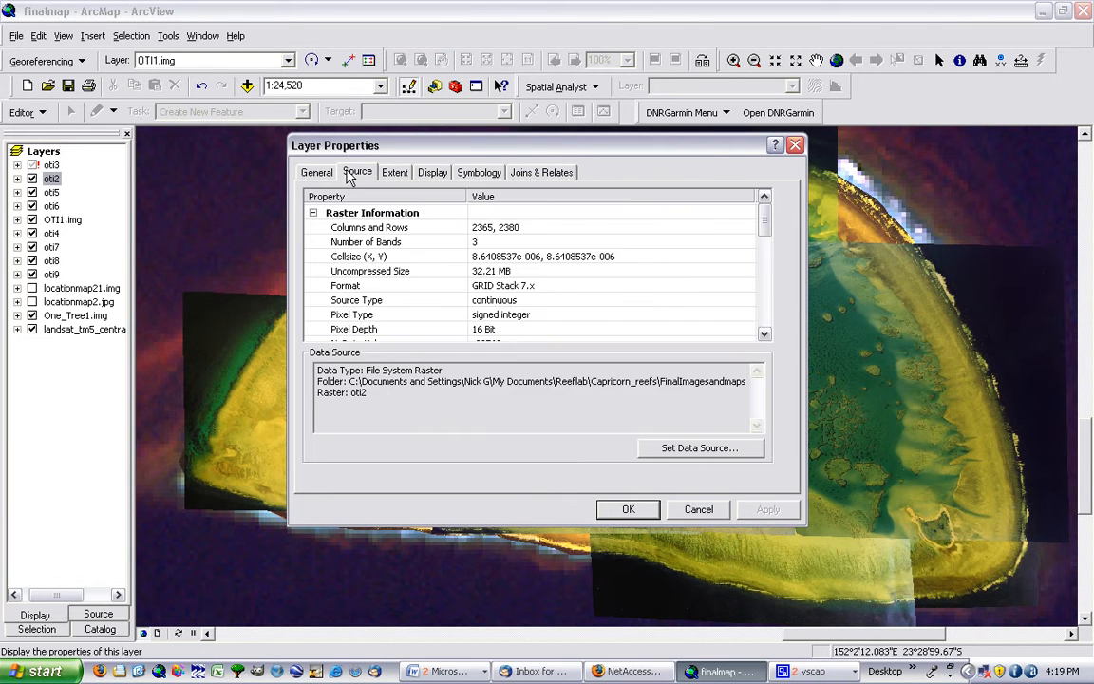
left_click(316, 174)
left_click(355, 175)
left_click_drag(349, 383, 759, 380)
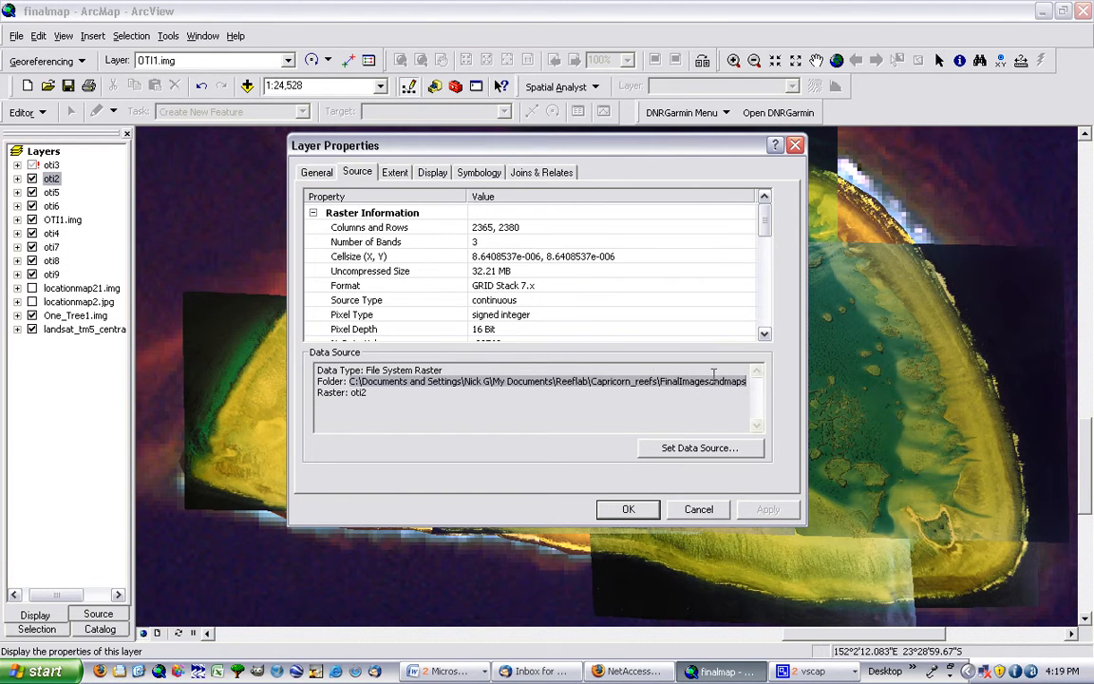
left_click_drag(369, 392, 319, 391)
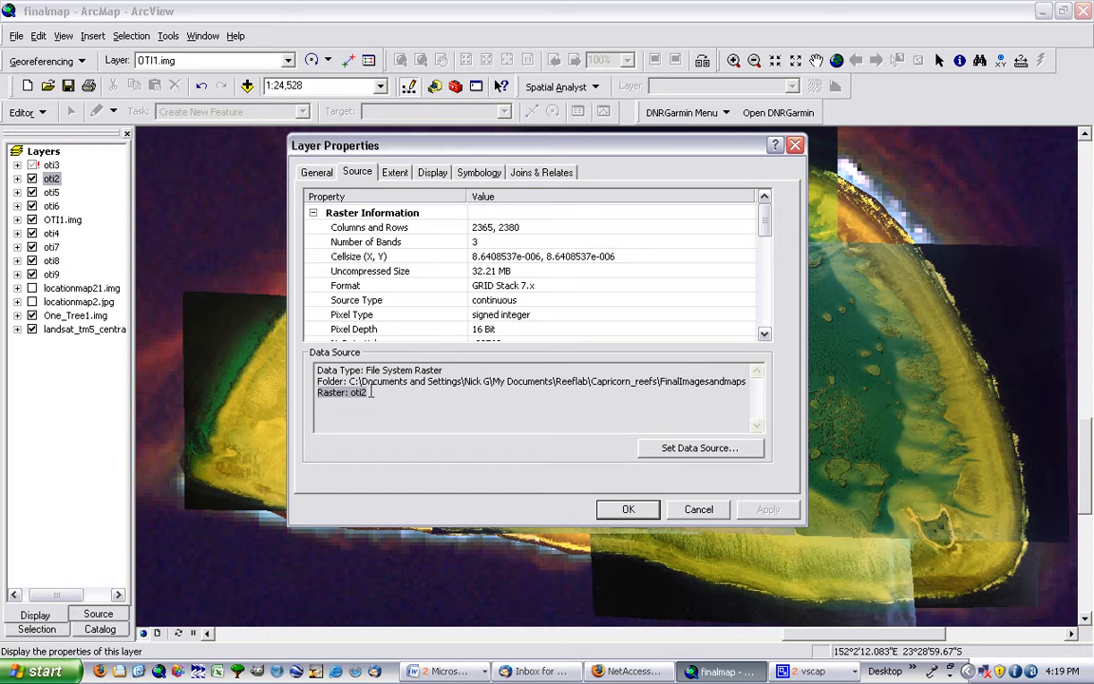
left_click(371, 392)
left_click_drag(403, 383, 745, 380)
left_click(742, 383)
left_click(626, 510)
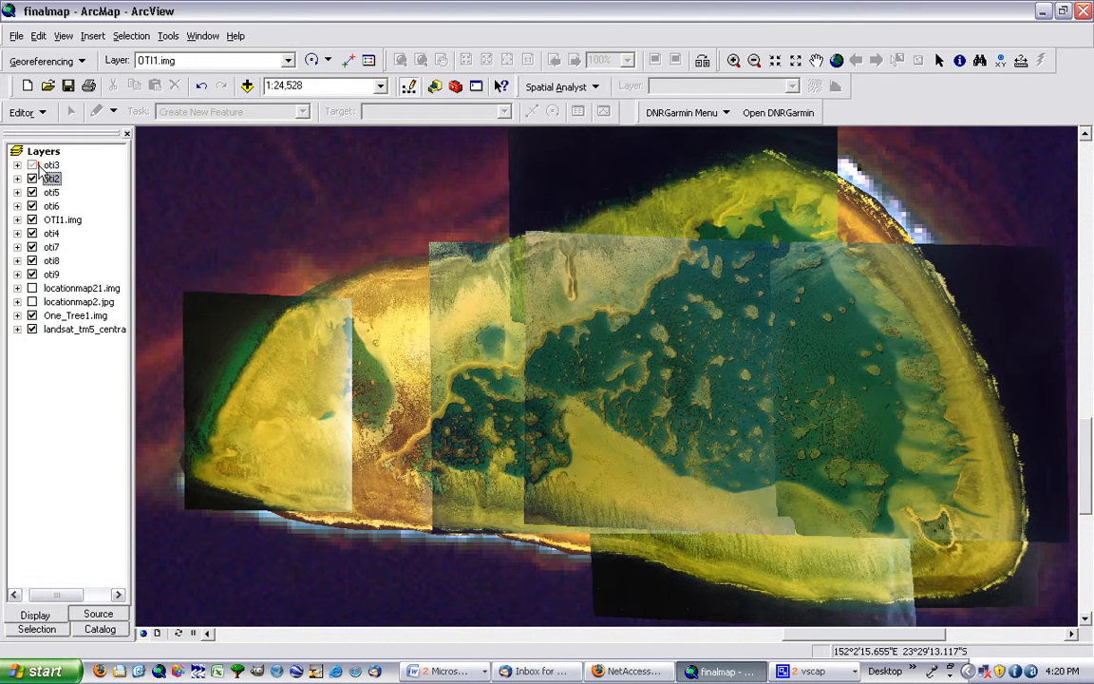
- Repair the broken oti3 layer by setting its data source to the oti3 raster in the FinalImagesandmaps folder
left_click(39, 167)
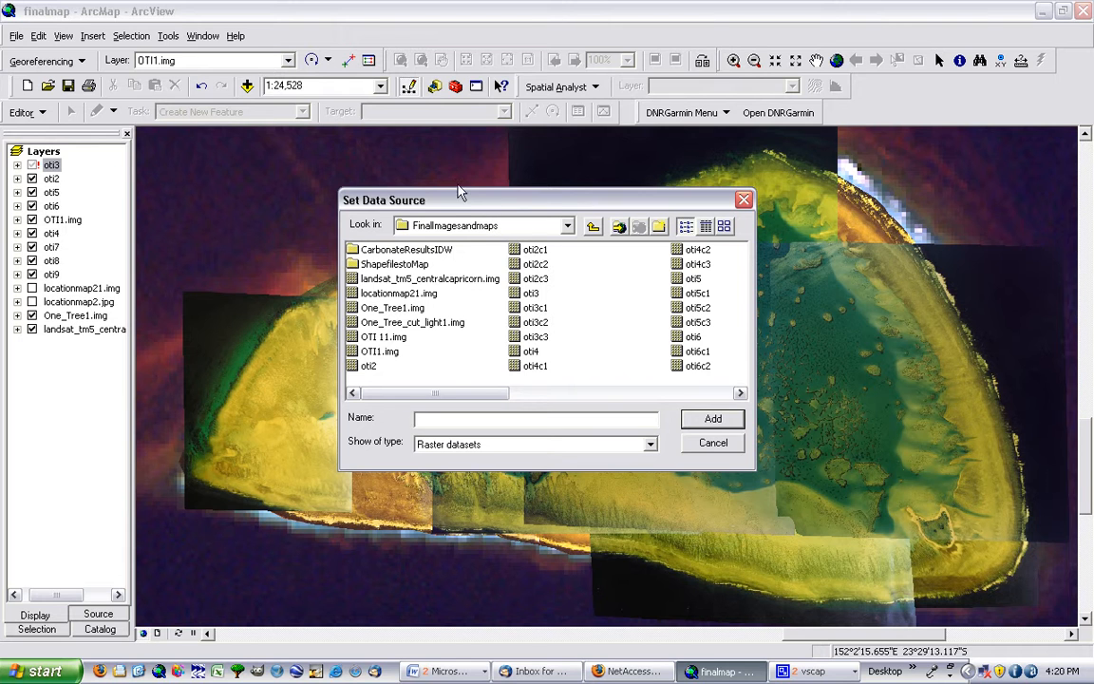
left_click(593, 228)
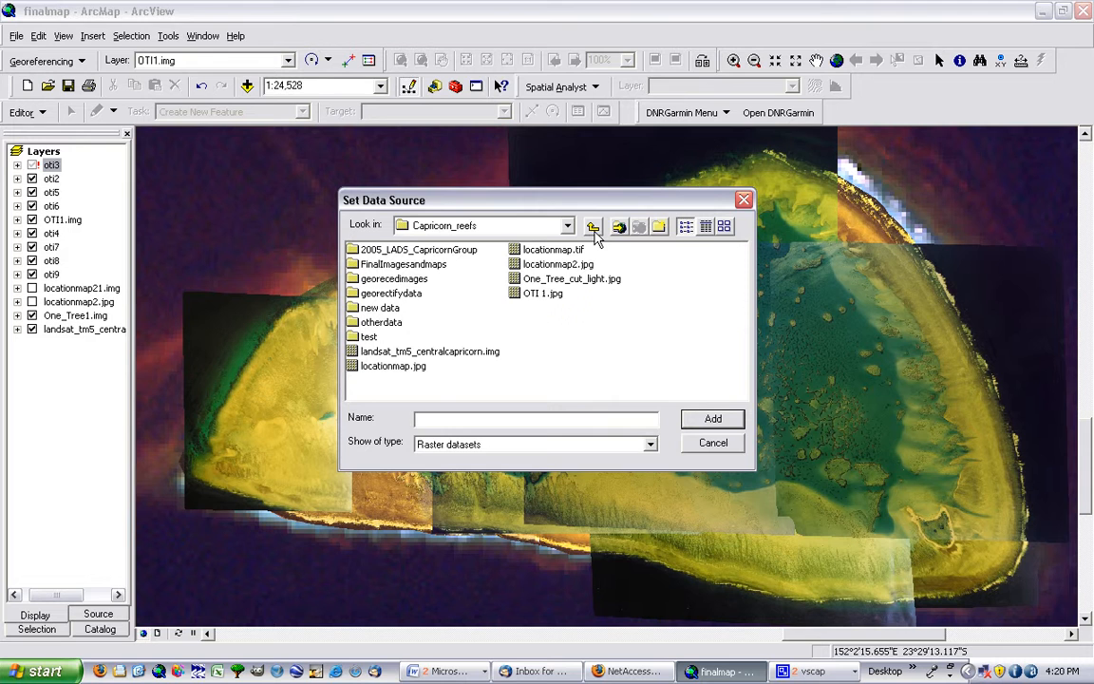
double_click(428, 265)
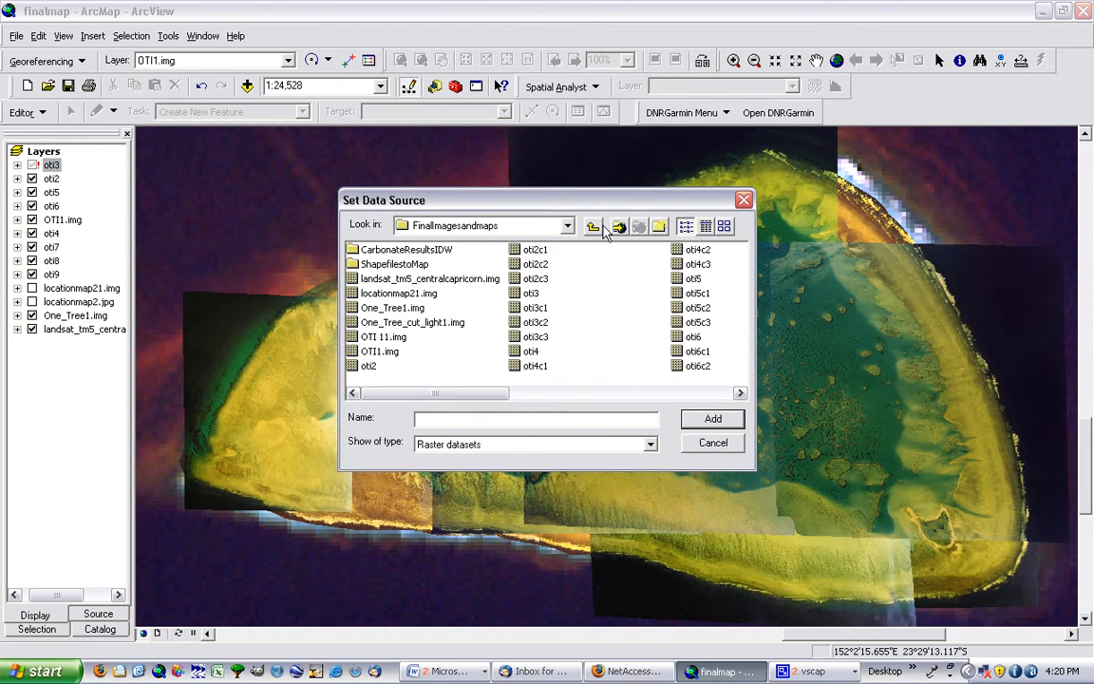
left_click(538, 297)
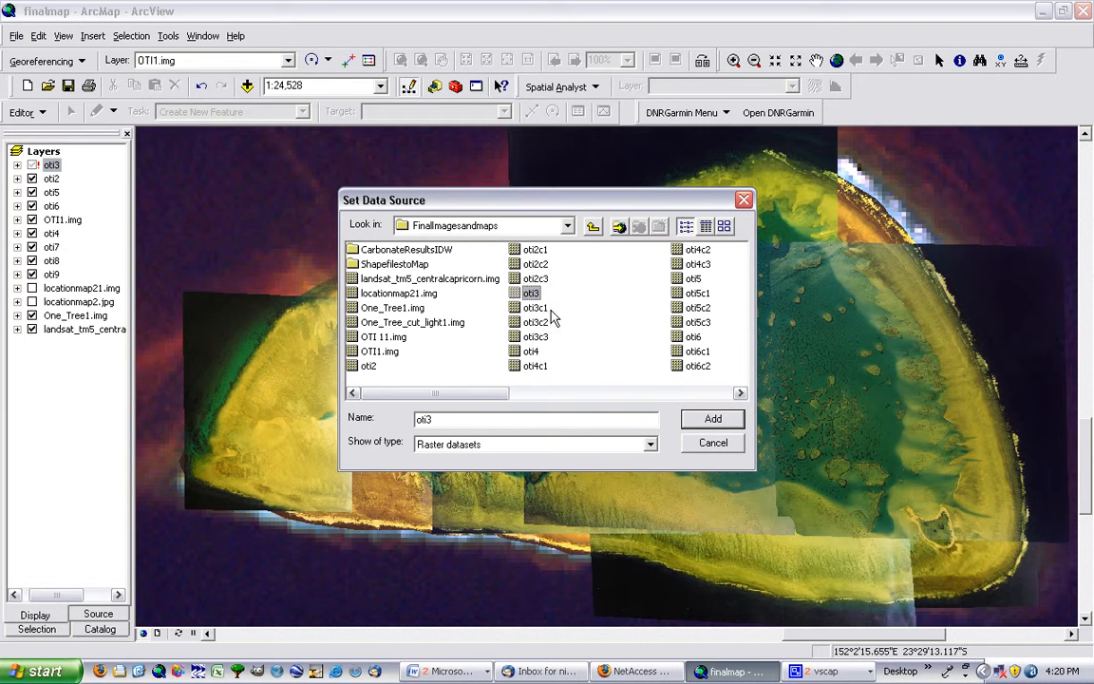
left_click(711, 420)
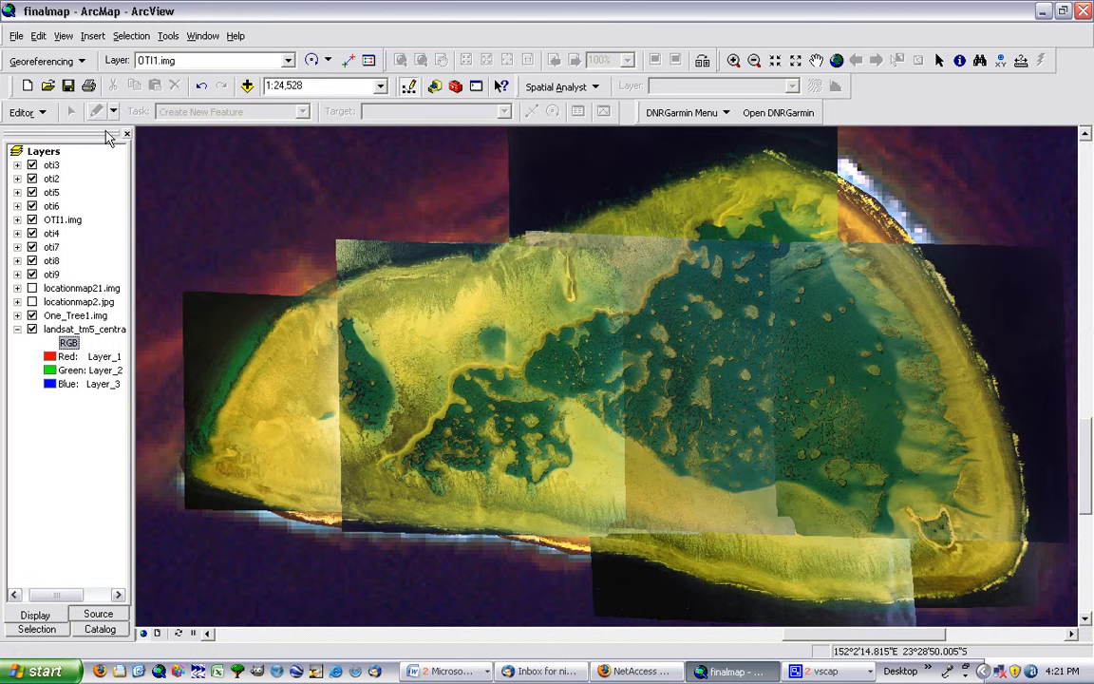
- Preview the map in layout view, return to data view and pan to the area beyond the reef's eastern edge
left_click(158, 634)
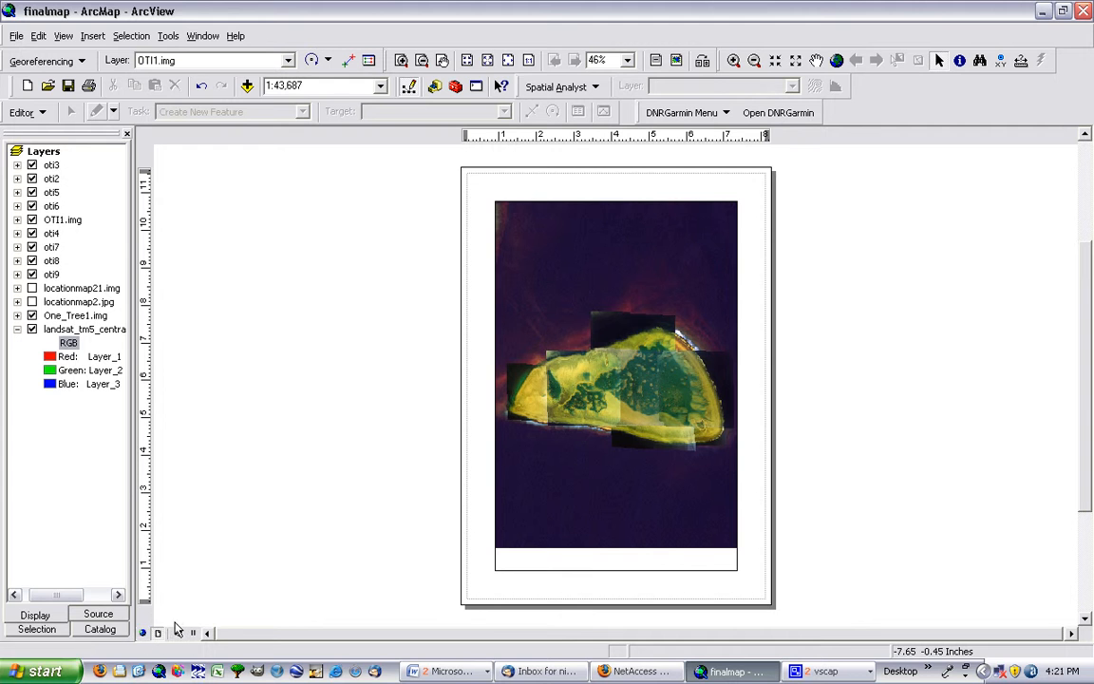
left_click(143, 634)
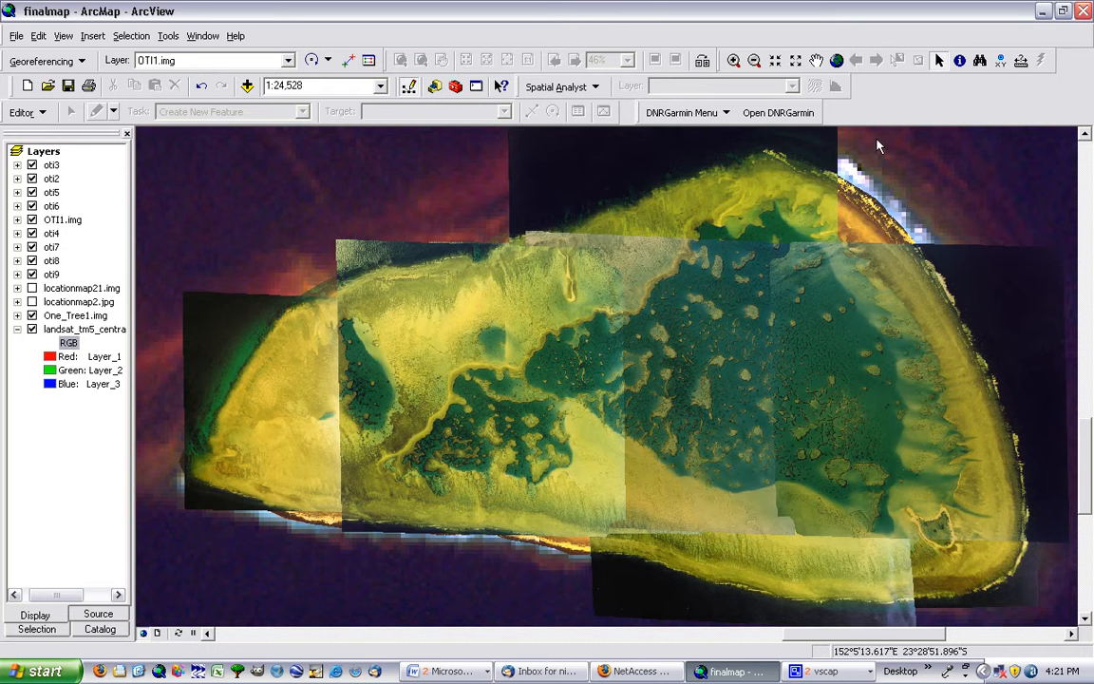
left_click(816, 60)
left_click_drag(845, 188, 300, 100)
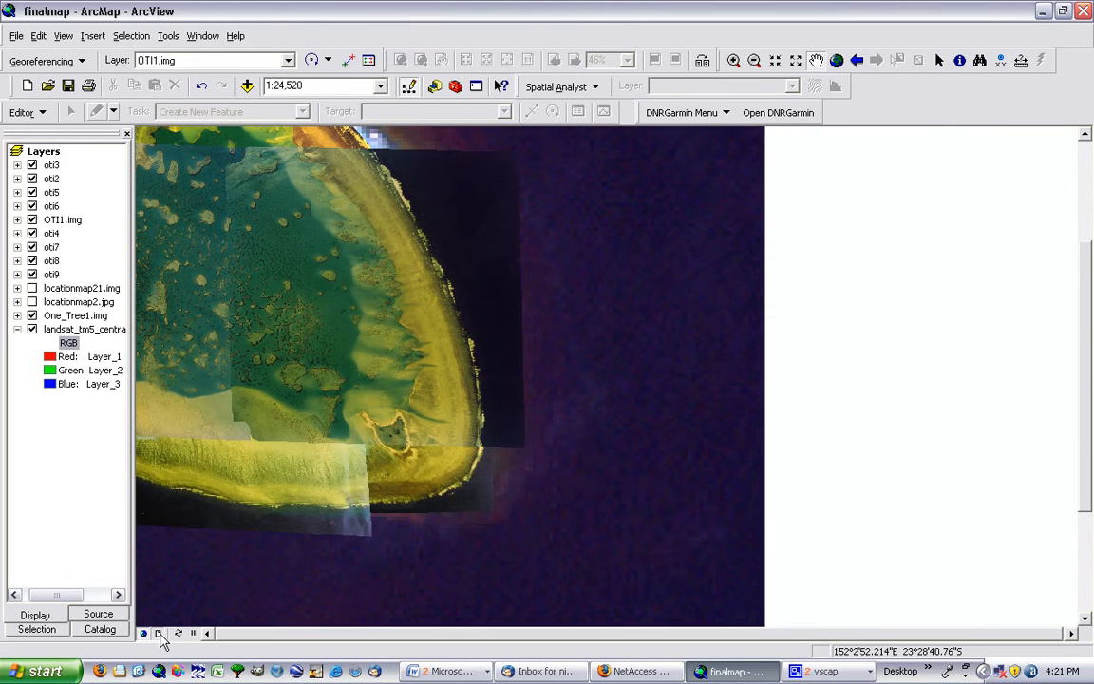
- Switch to layout view and pan the map until the whole reef fits inside the page's data frame
left_click(158, 633)
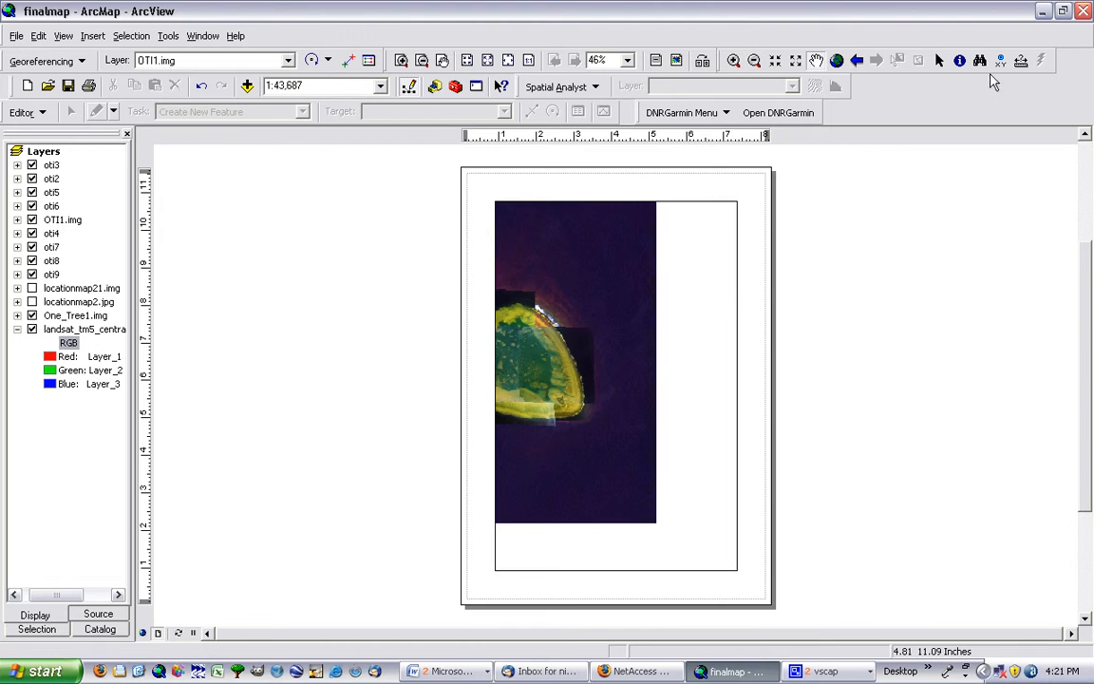
left_click_drag(535, 327, 600, 340)
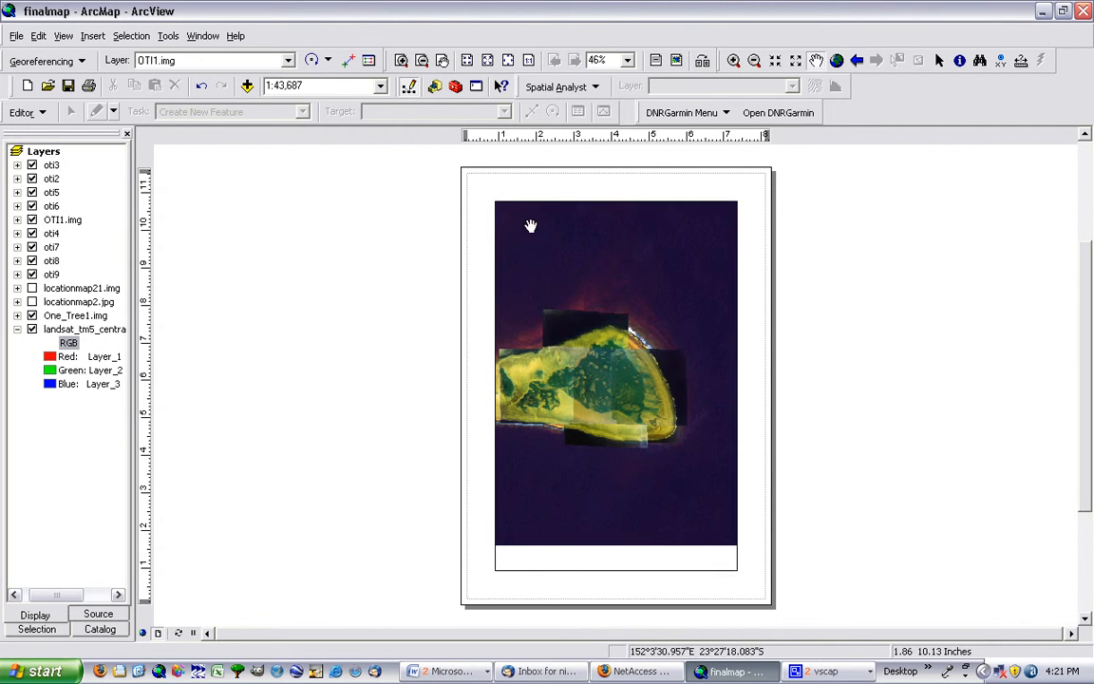
left_click_drag(589, 314, 641, 343)
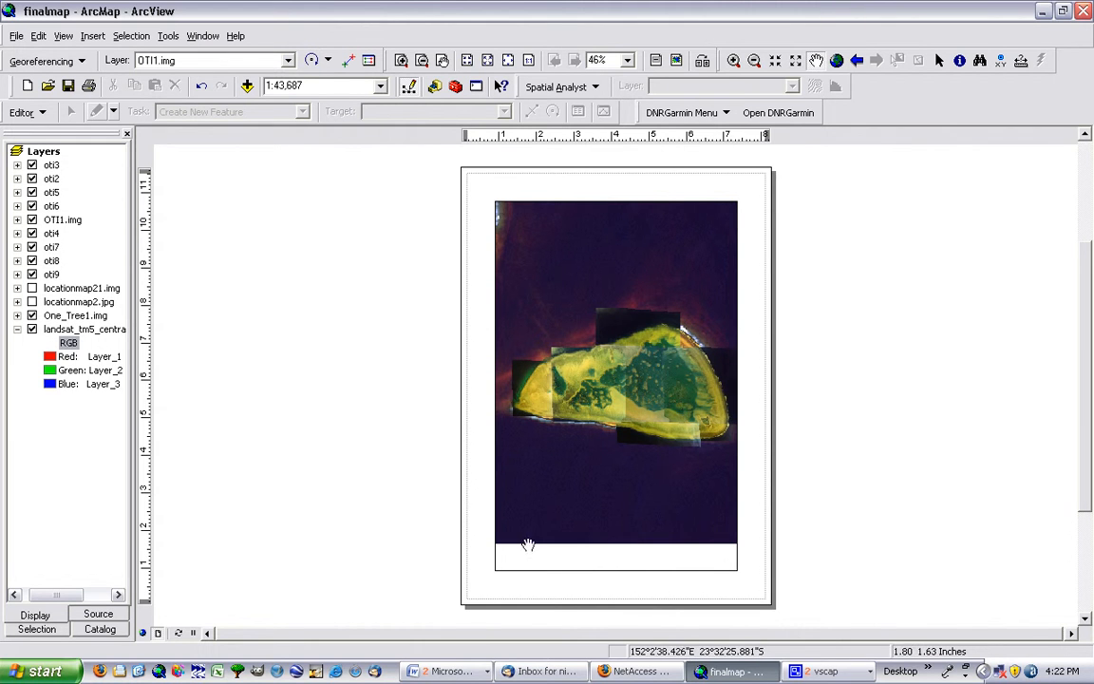
left_click(817, 674)
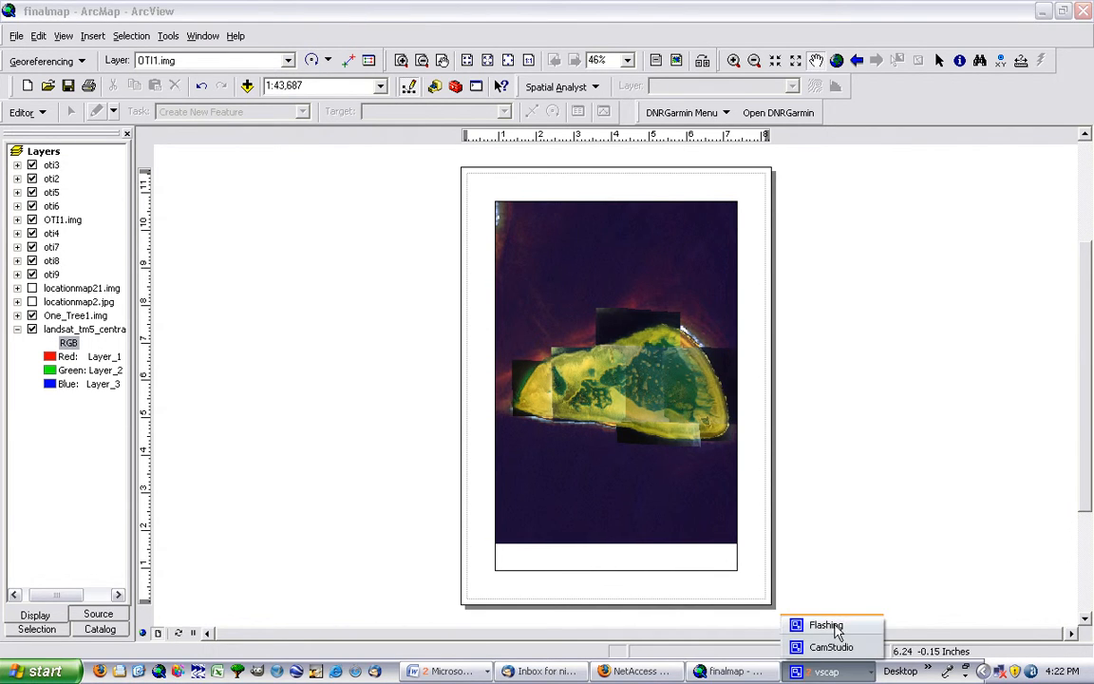
left_click(838, 649)
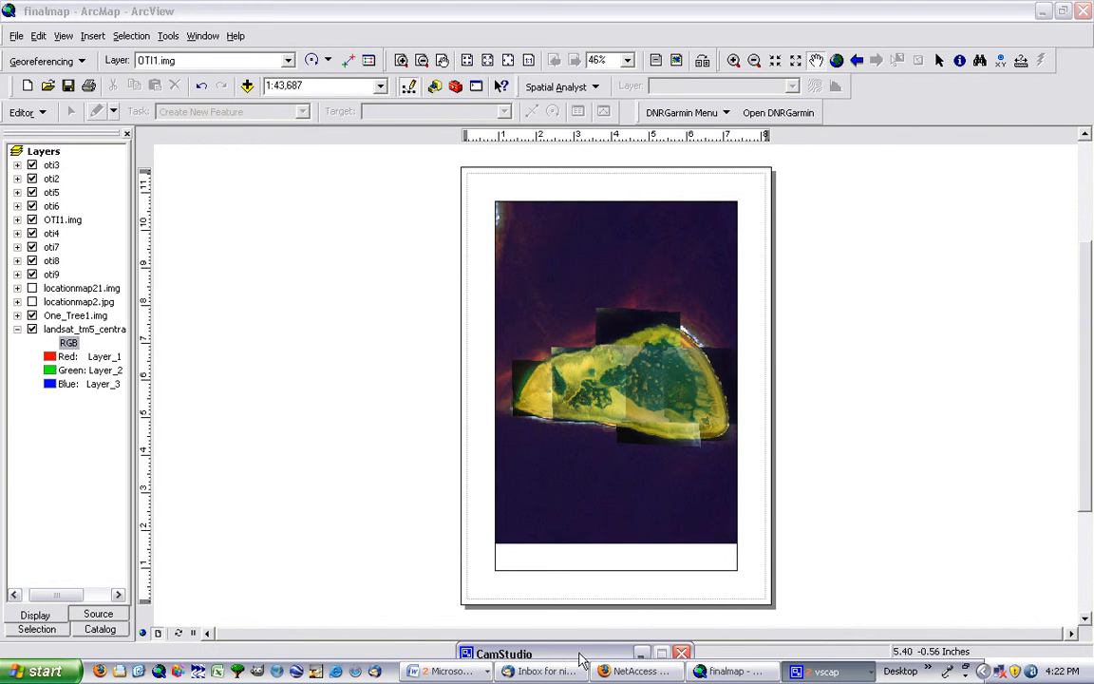
left_click_drag(585, 654, 364, 582)
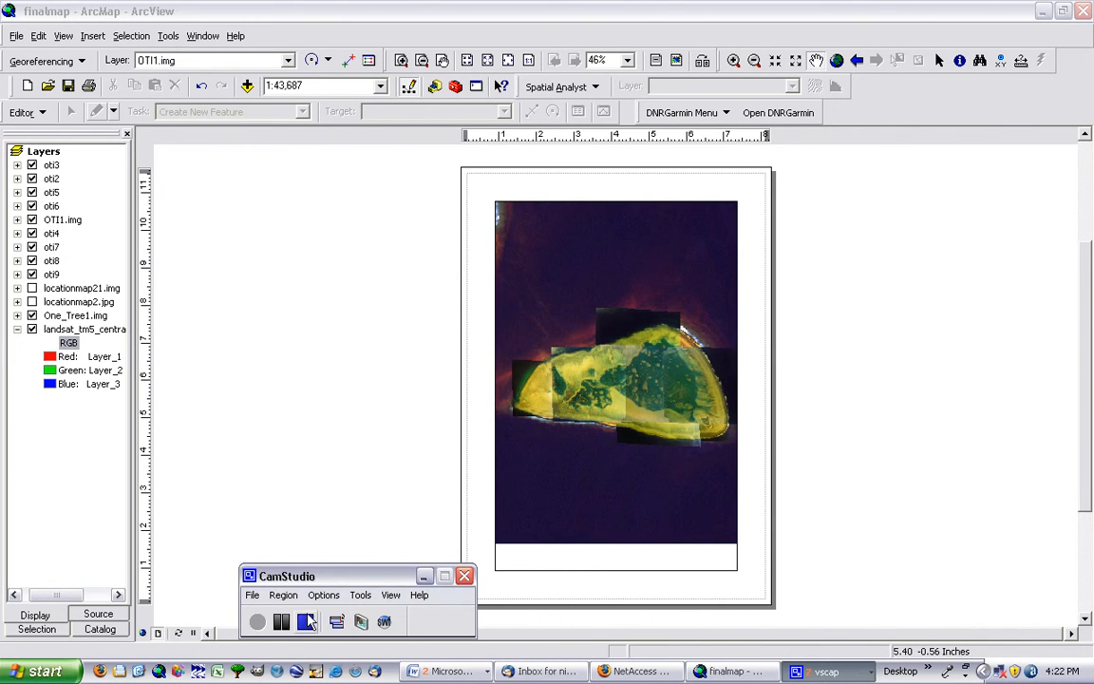